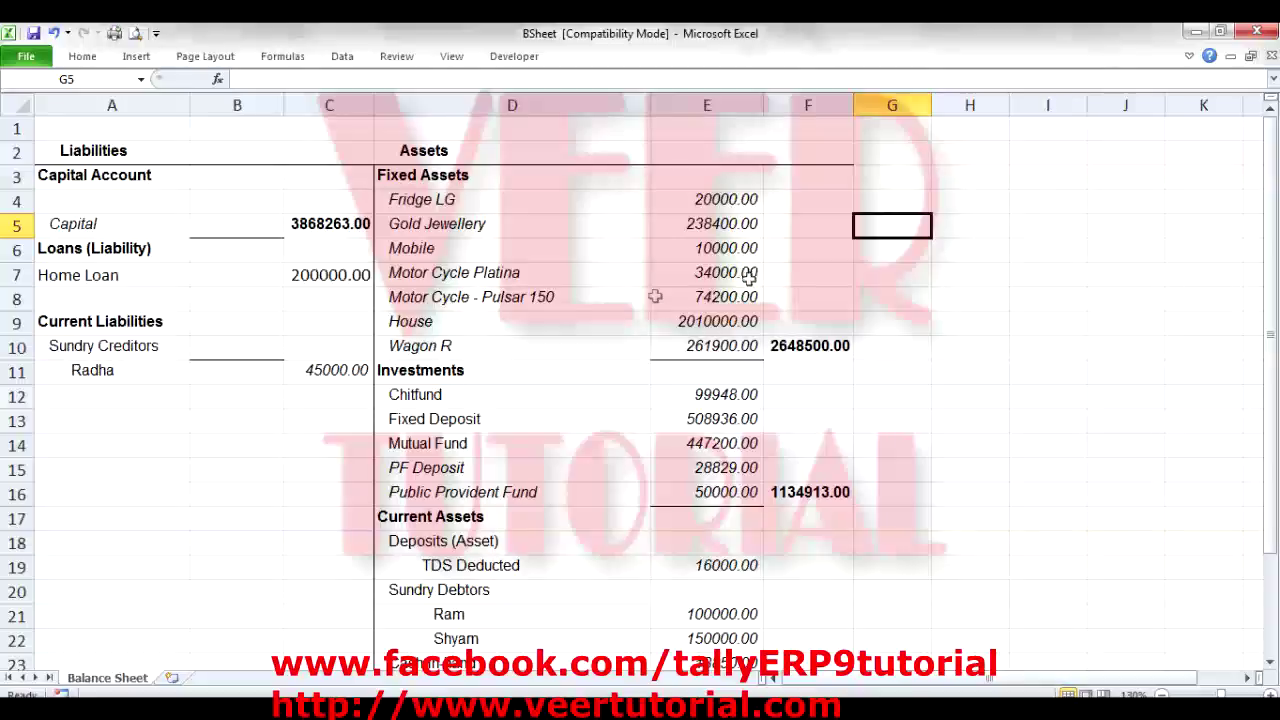
Examine the asset amounts under Fixed Assets and Investments together with their subtotal formulas in F10 and F16.
click(745, 326)
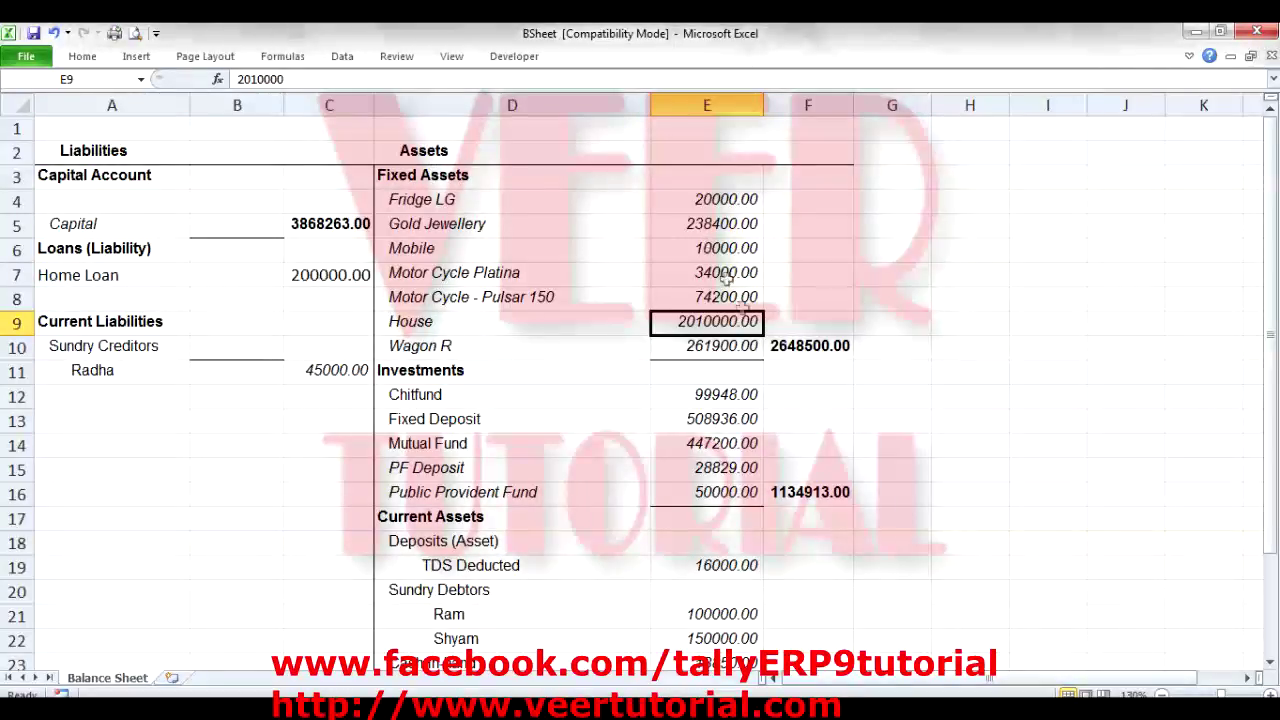
click(812, 347)
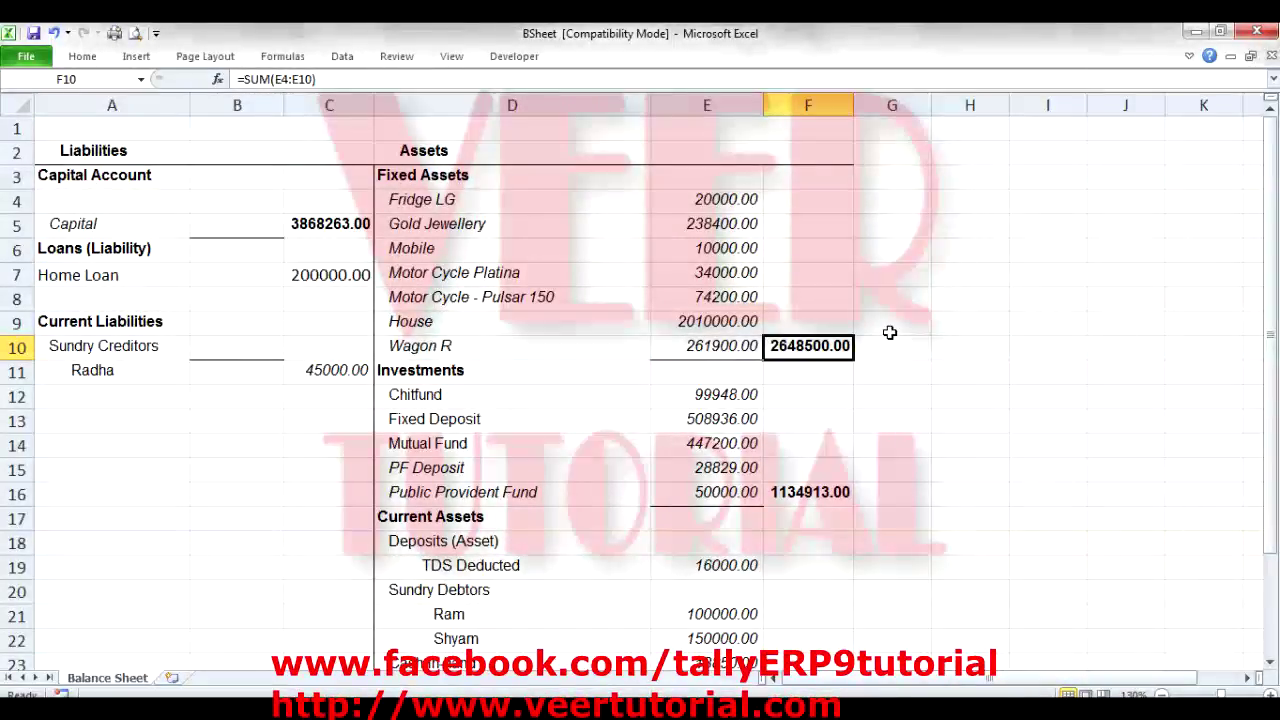
scroll(889, 332, down, 2)
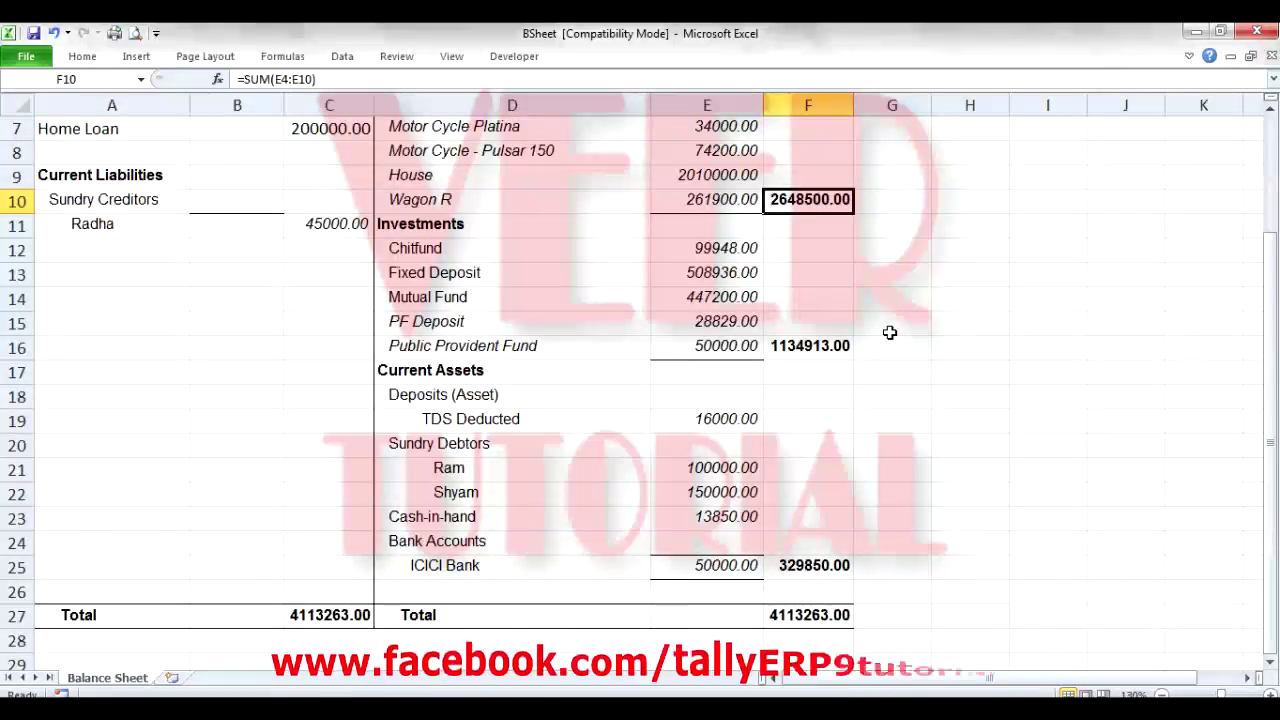
click(738, 256)
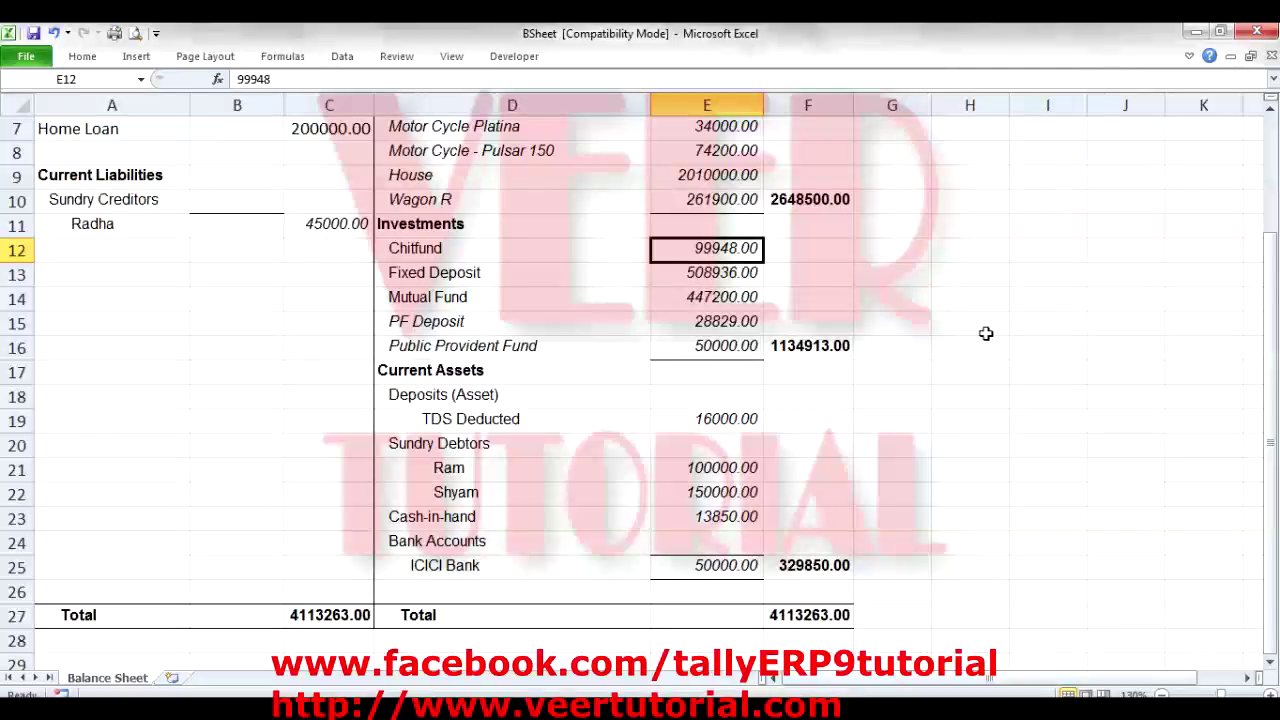
click(475, 296)
click(748, 296)
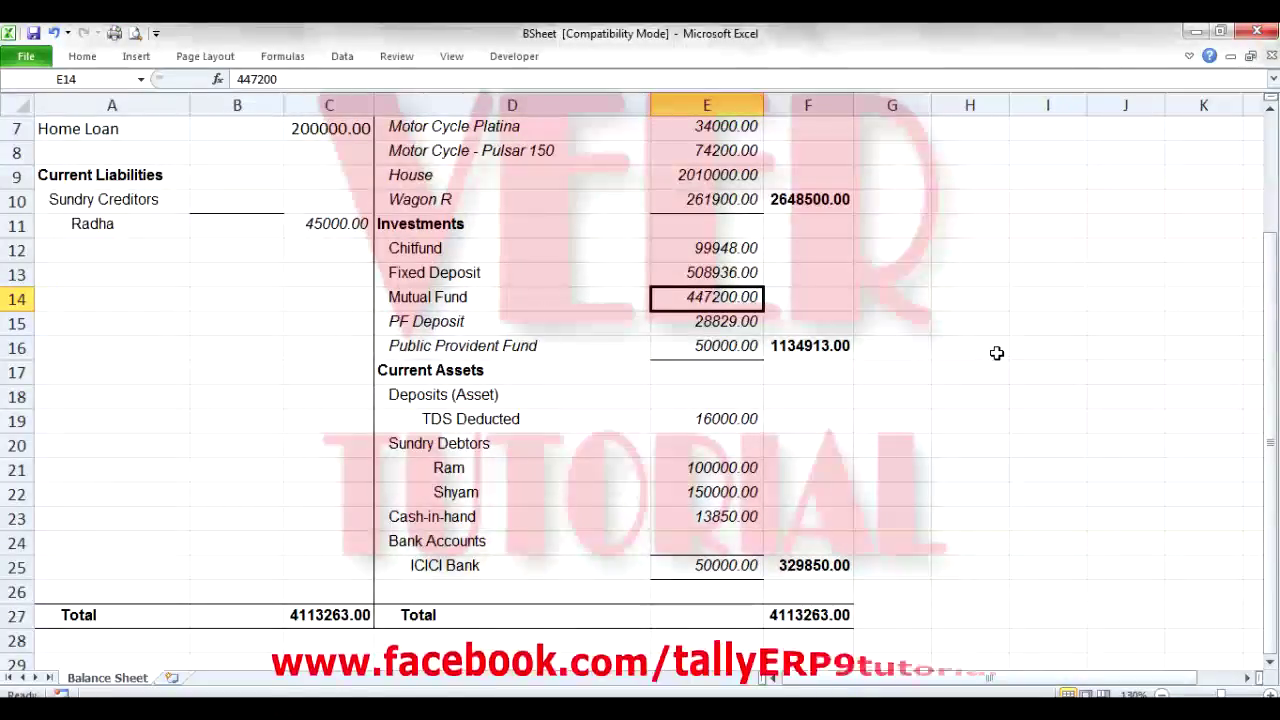
scroll(995, 353, down, 1)
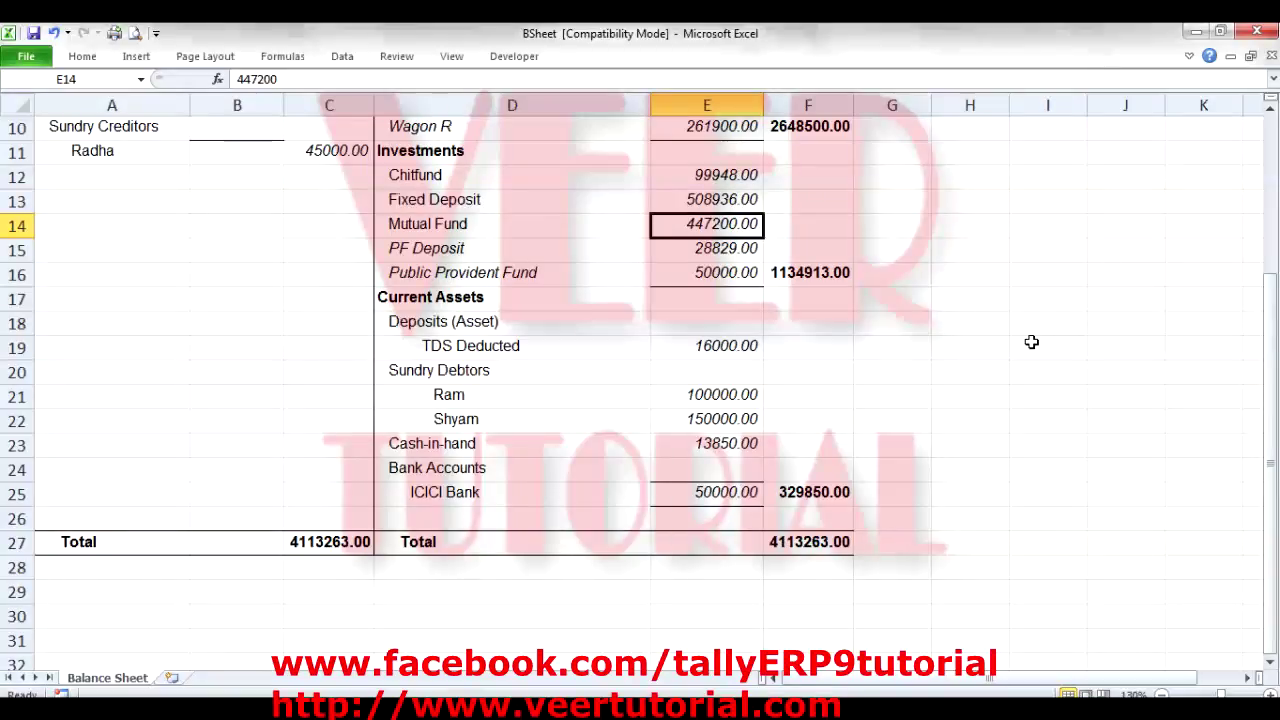
click(752, 284)
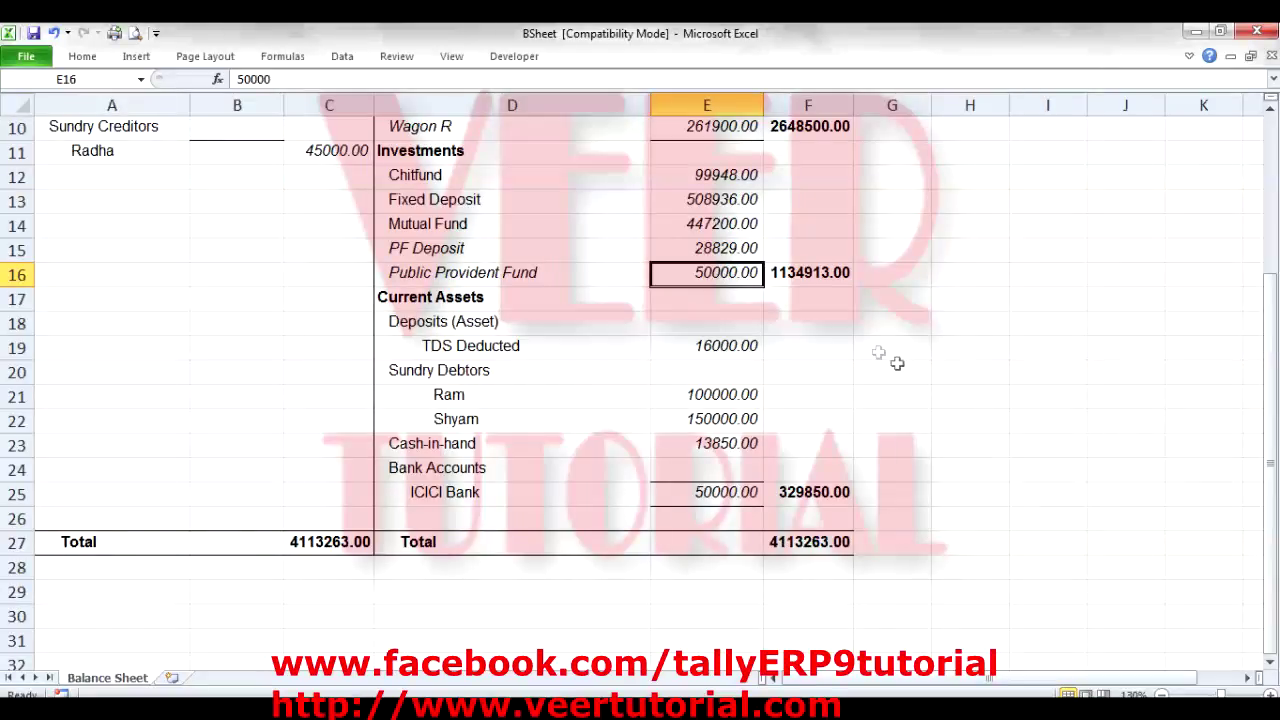
click(807, 270)
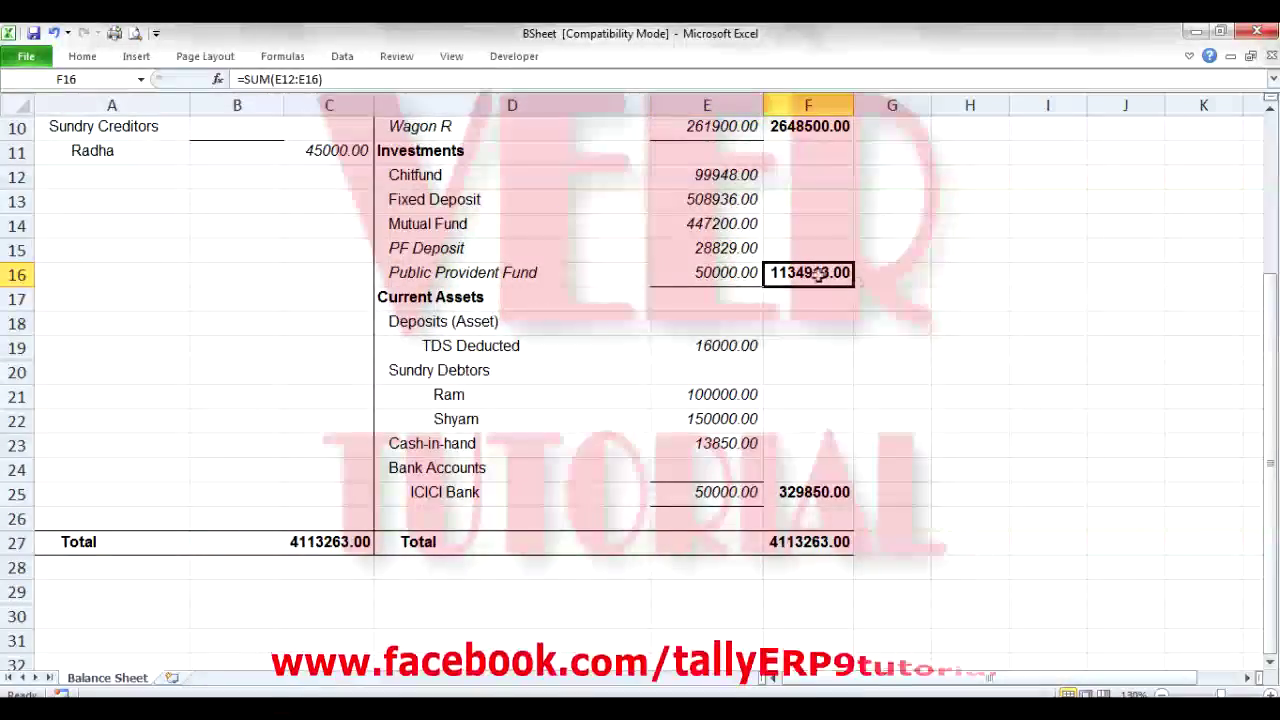
Examine the Current Assets entries: TDS deposit, sundry debtors, cash-in-hand and the ICICI Bank balance.
scroll(997, 405, down, 1)
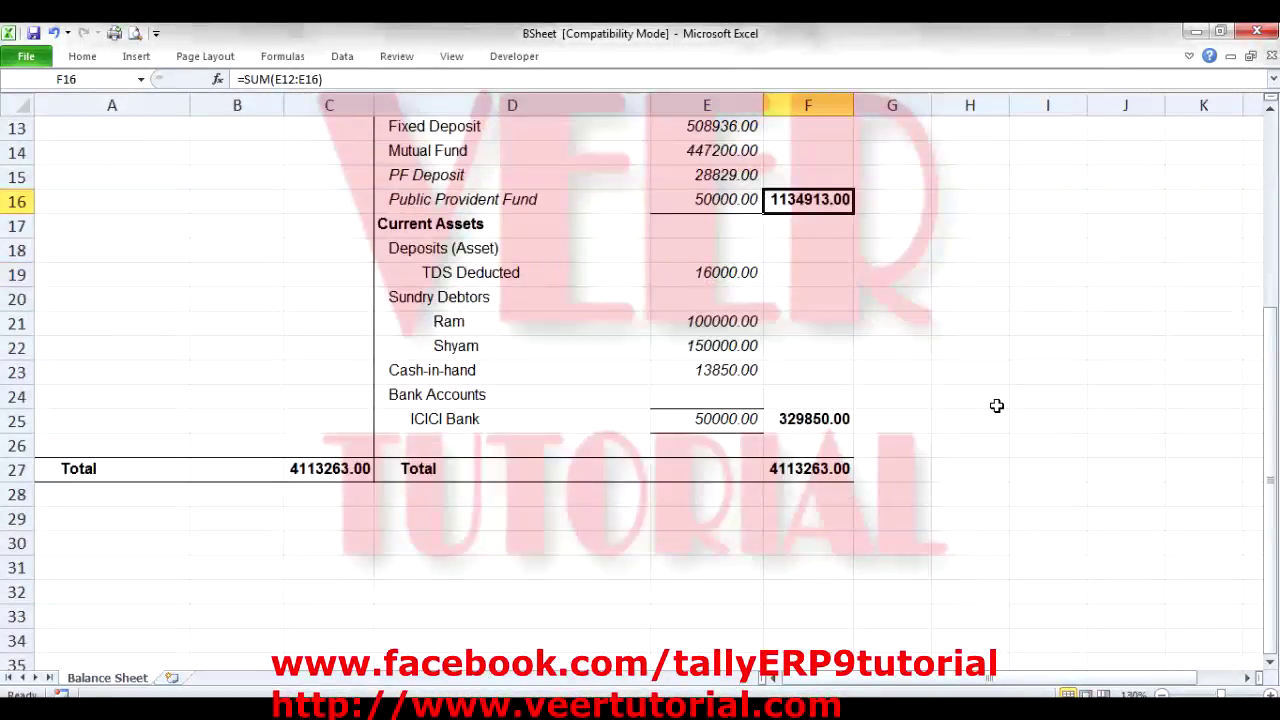
click(476, 228)
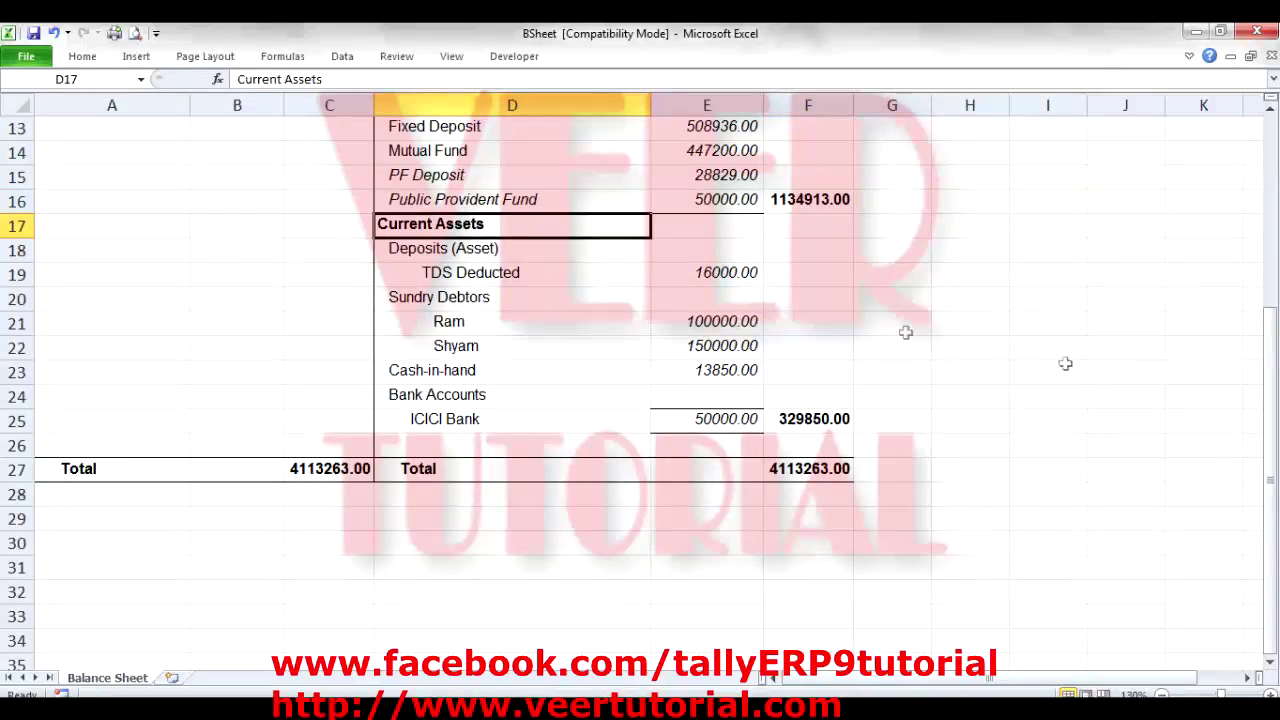
click(500, 252)
click(634, 277)
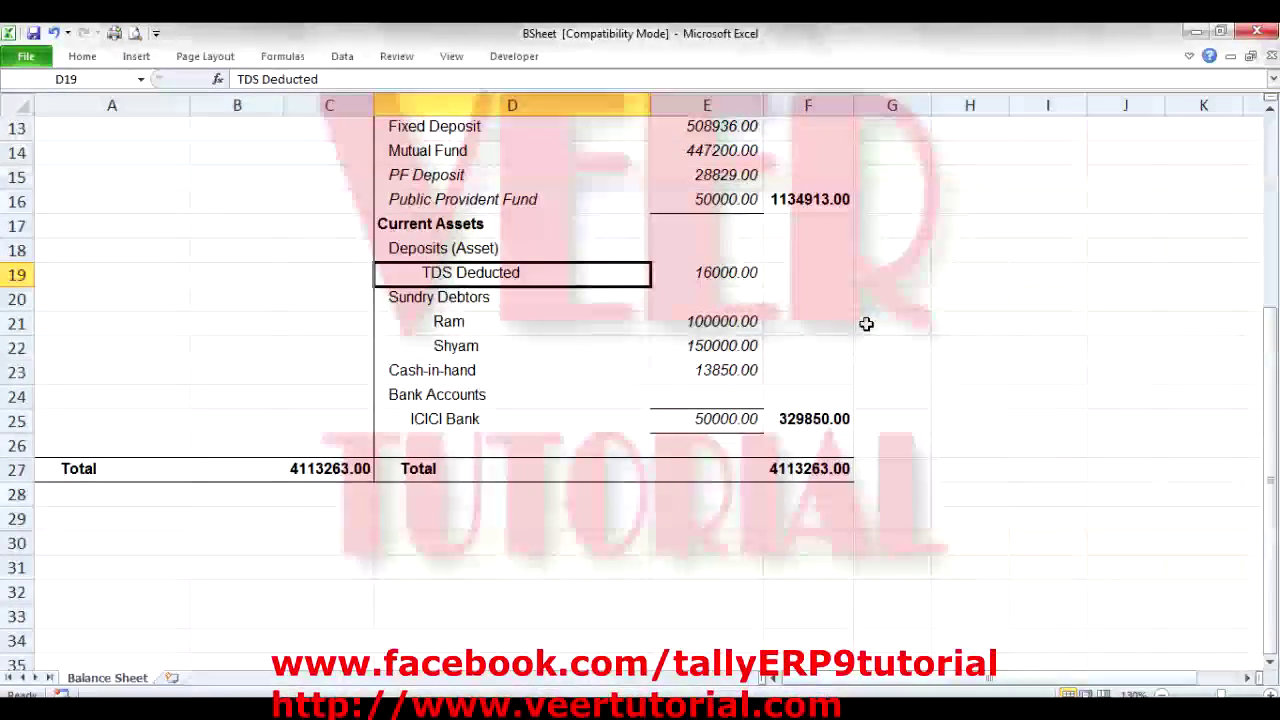
click(472, 303)
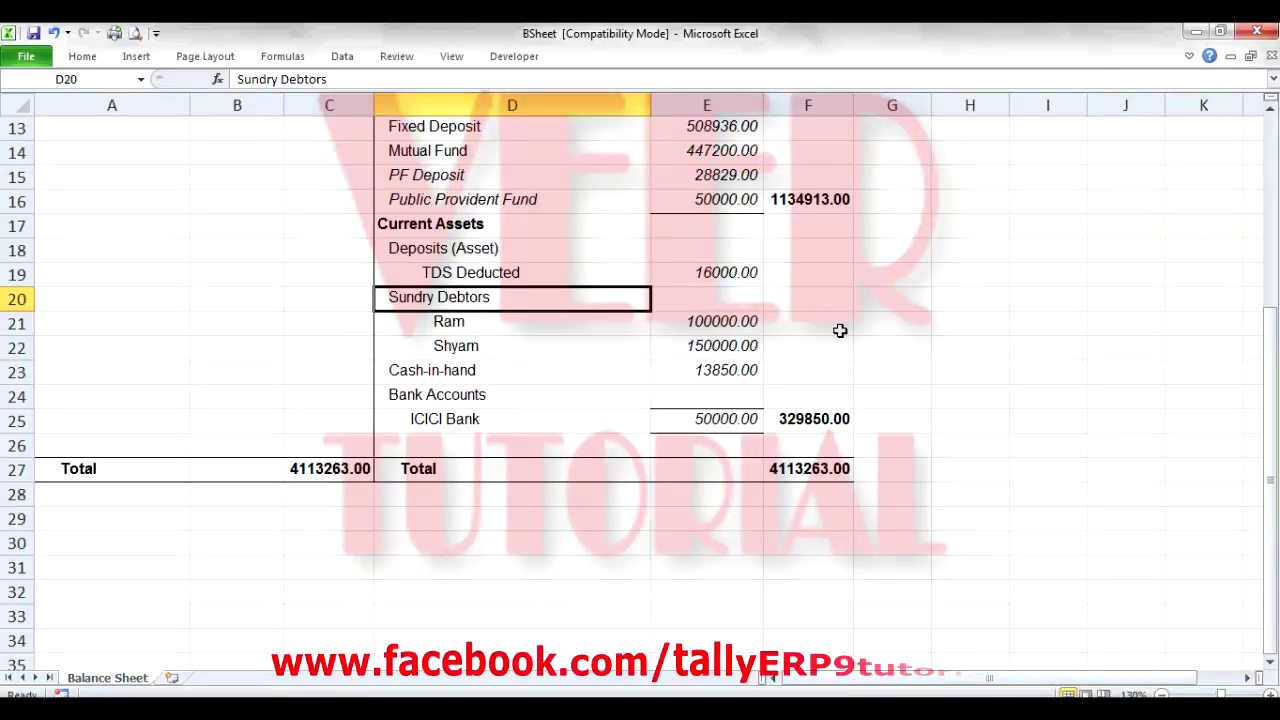
click(712, 322)
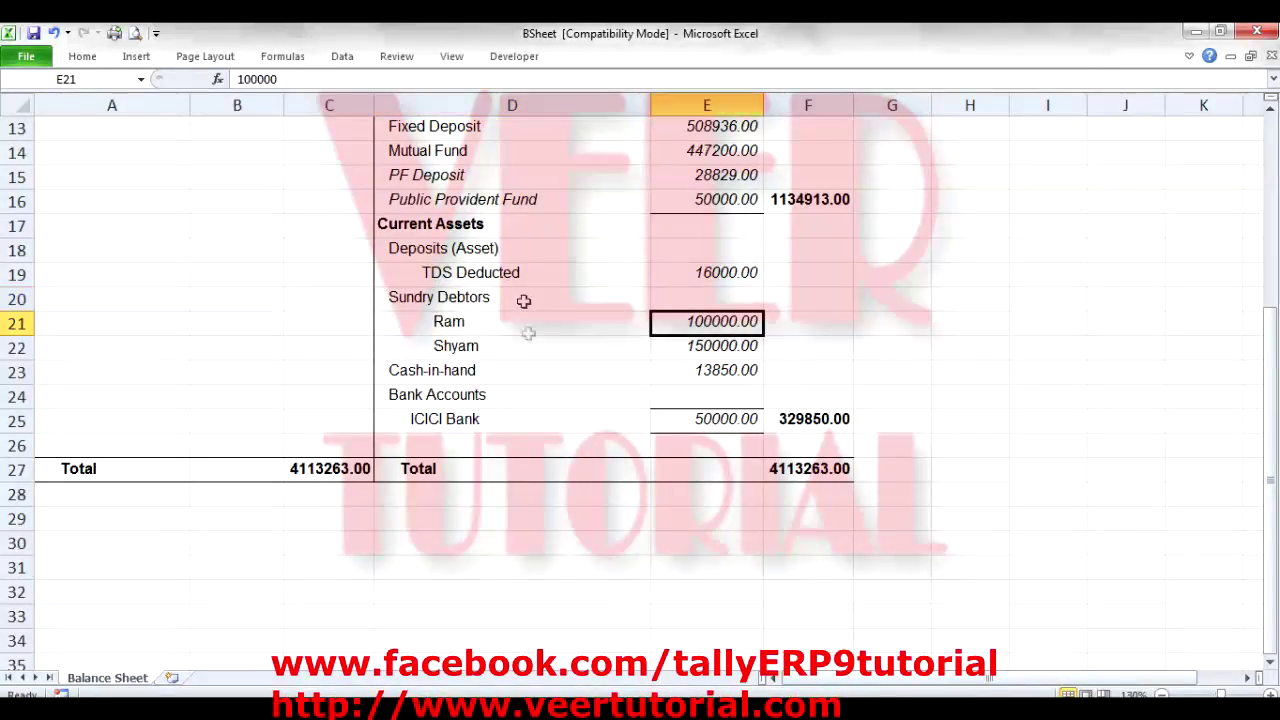
click(709, 346)
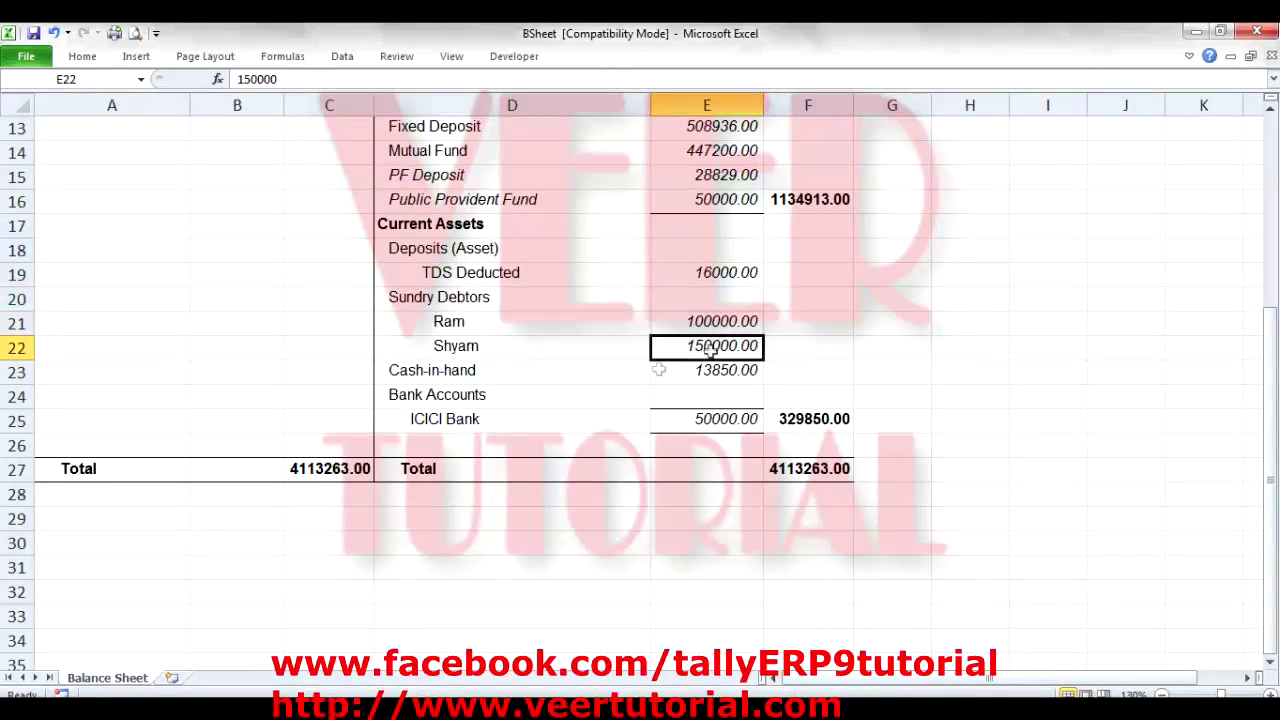
click(520, 326)
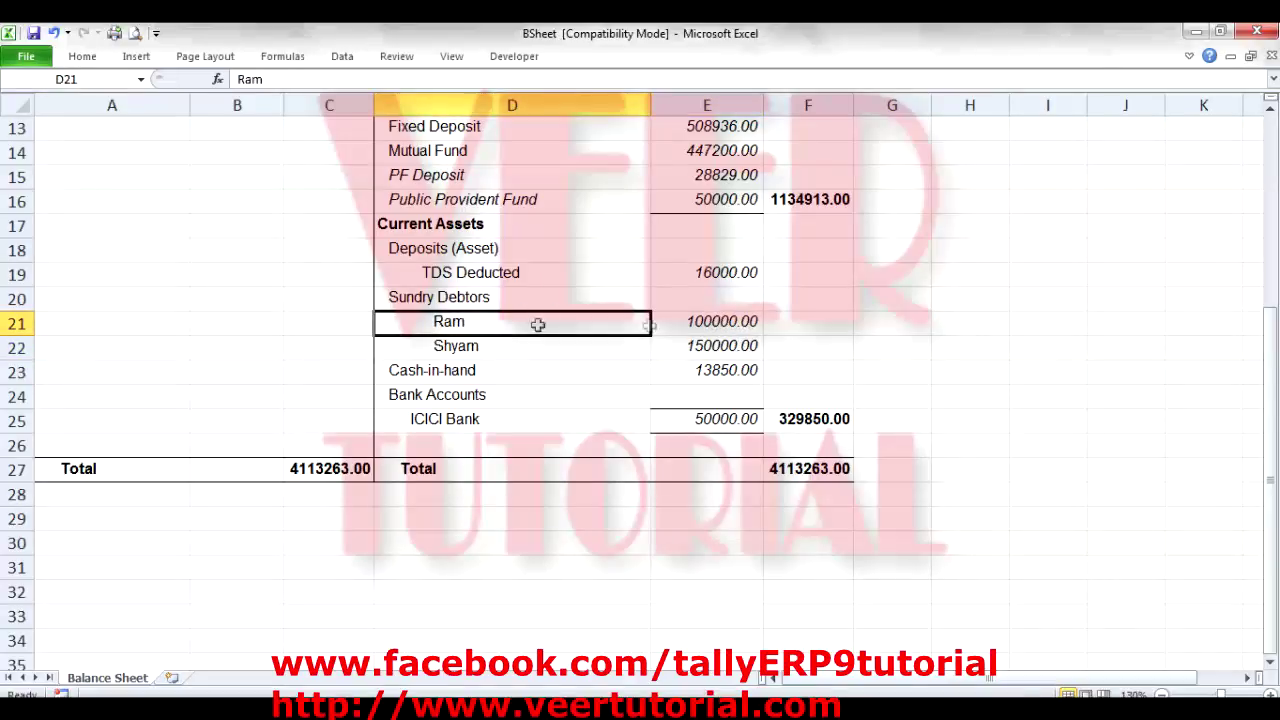
click(720, 350)
click(701, 372)
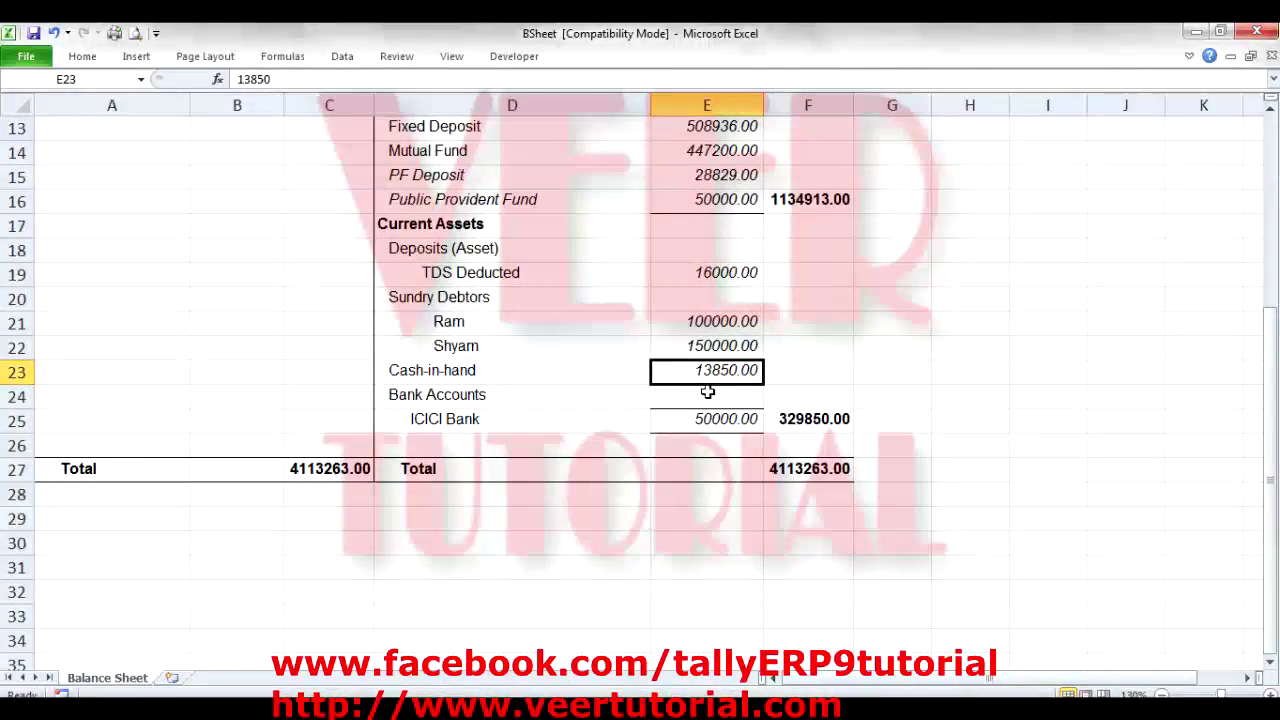
click(480, 420)
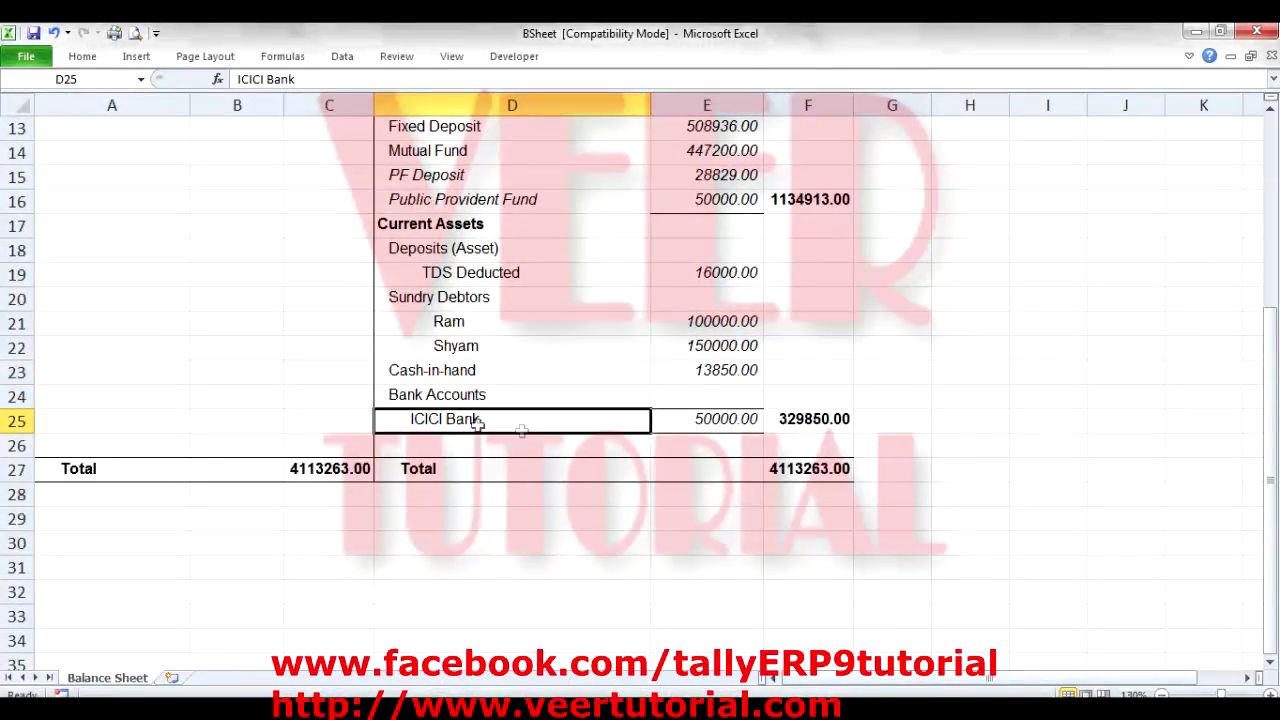
click(743, 418)
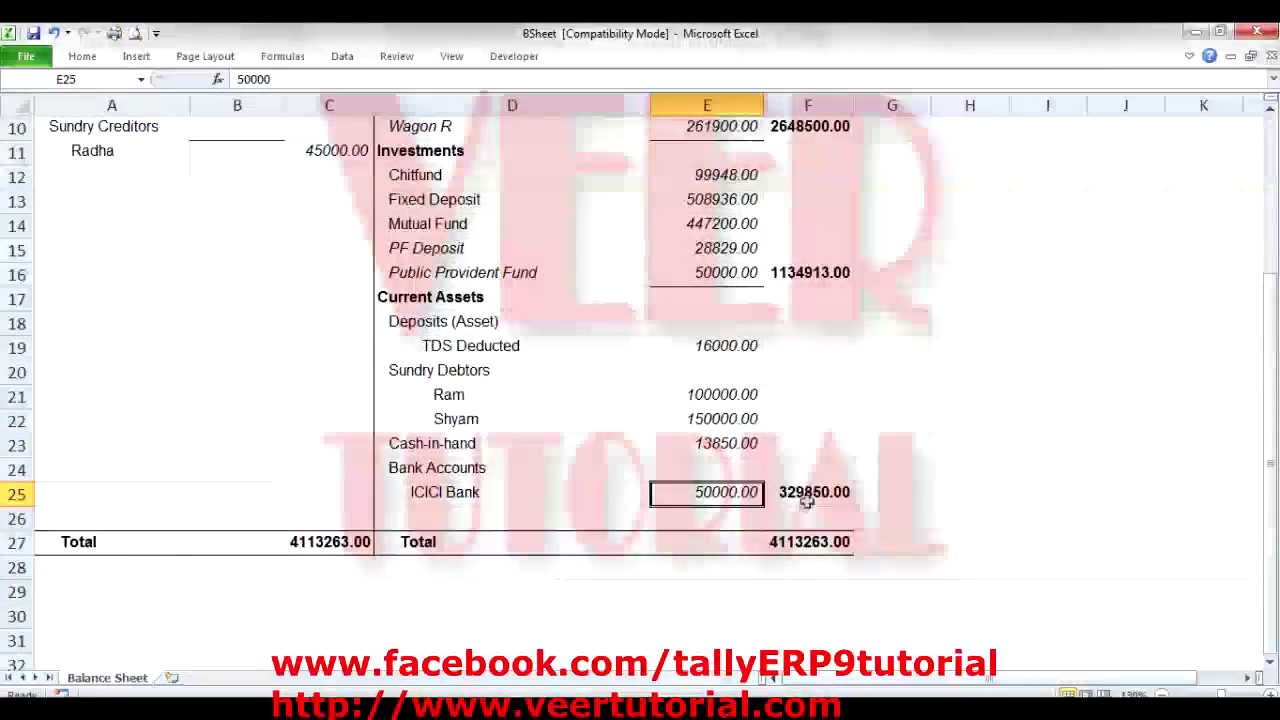
Check the total formulas in F27 and C27, plus the home loan and sundry creditor amounts under Liabilities.
click(806, 540)
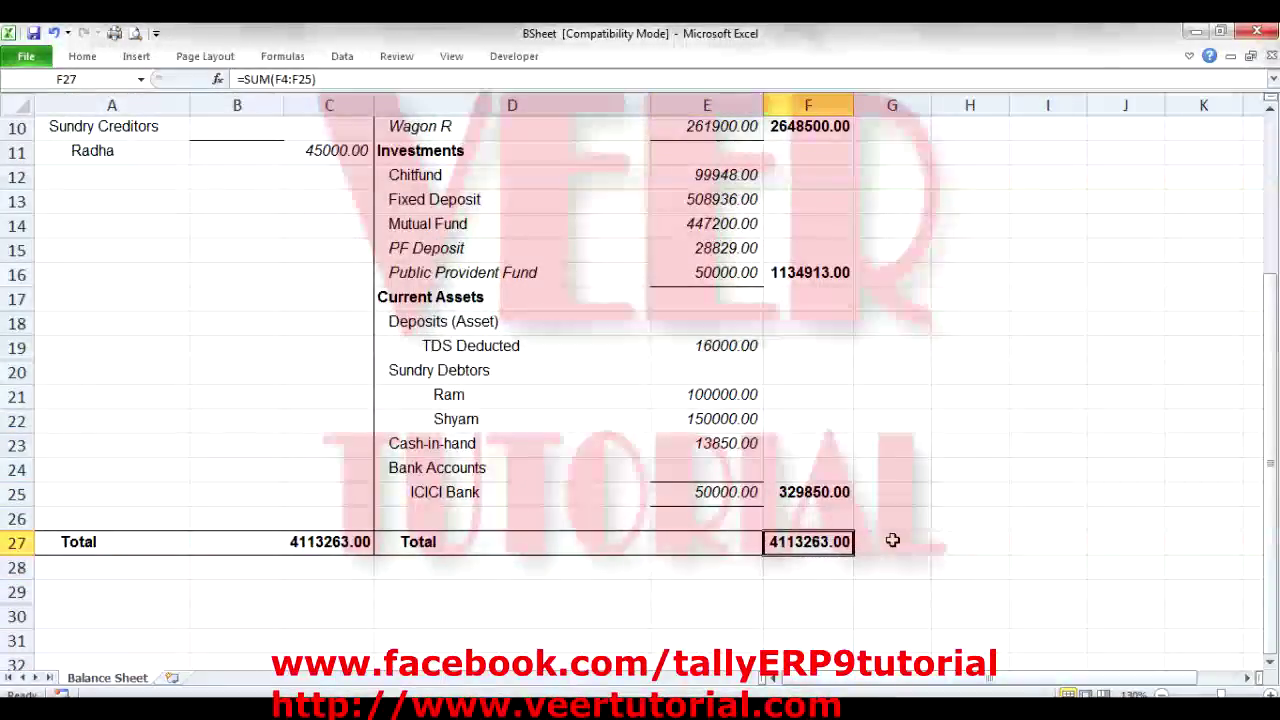
click(323, 541)
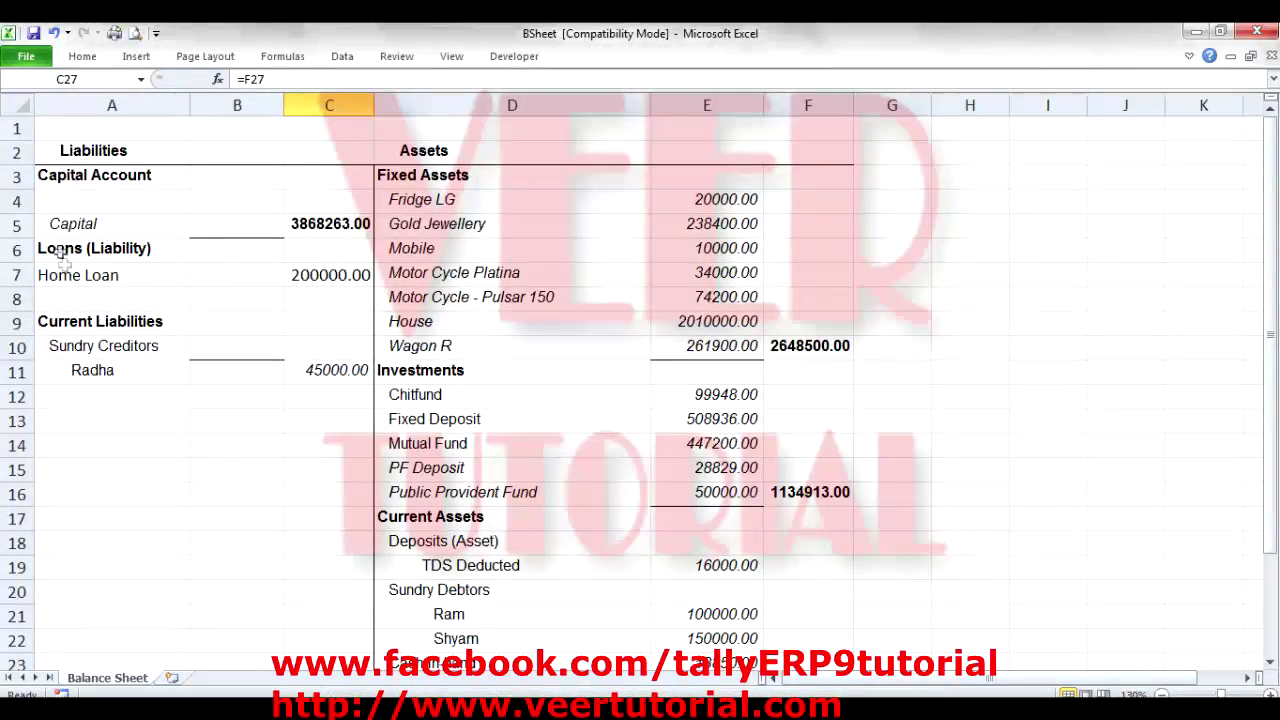
click(345, 277)
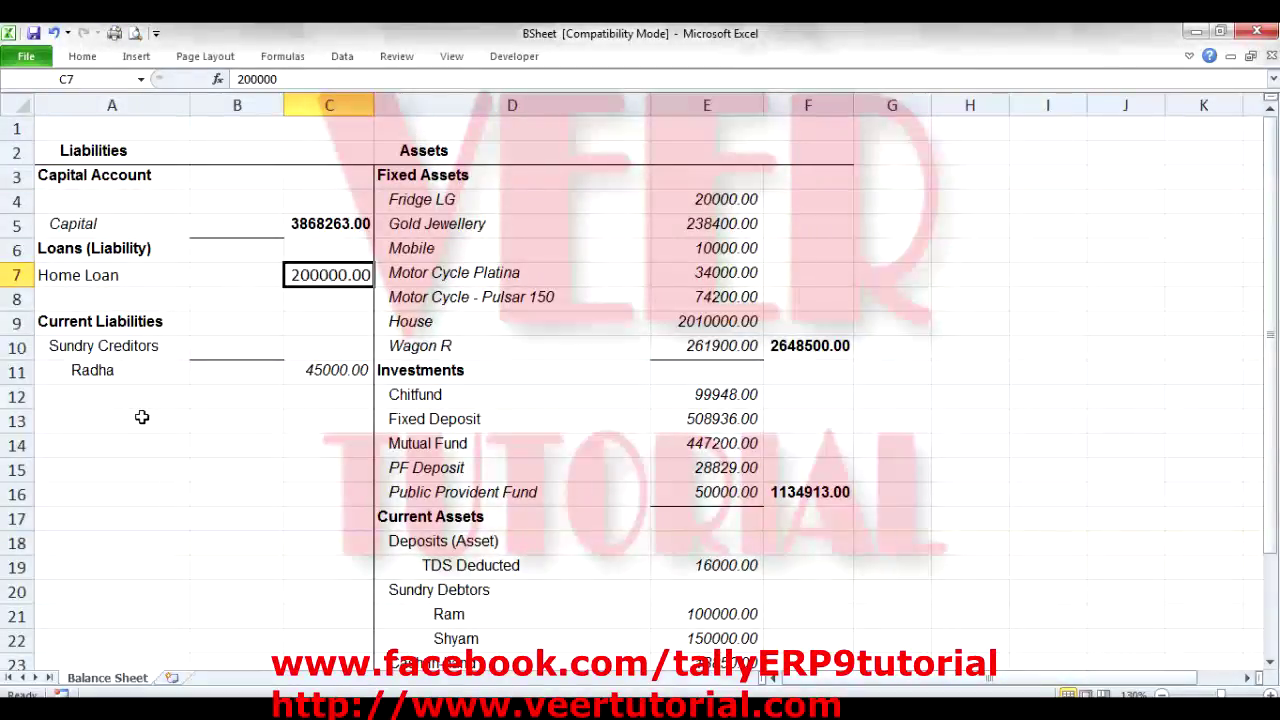
click(115, 380)
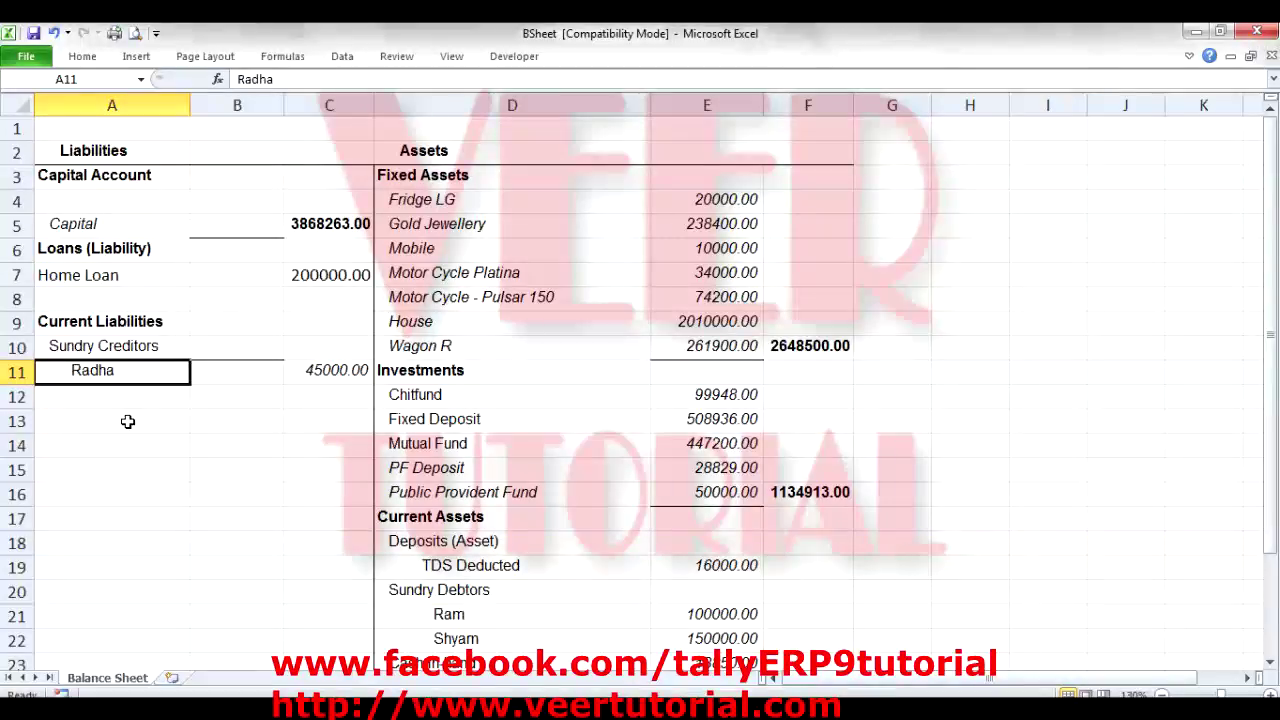
click(327, 375)
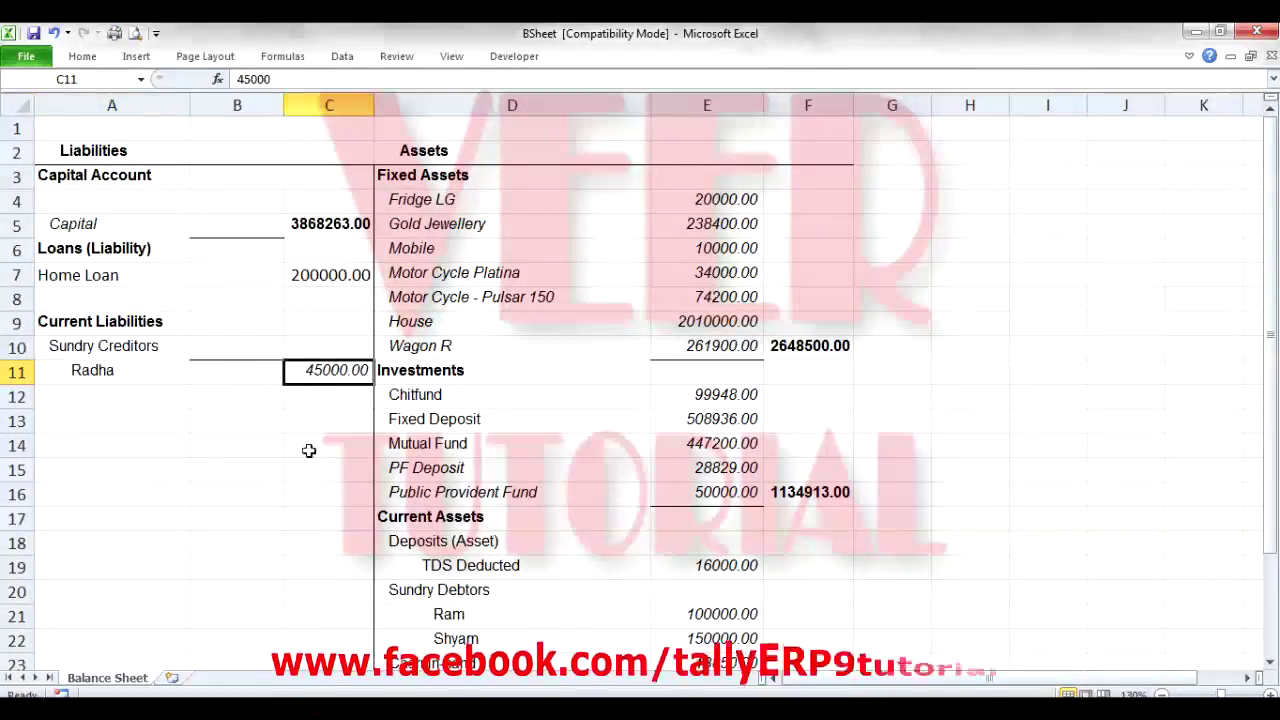
scroll(326, 360, down, 1)
scroll(317, 393, up, 1)
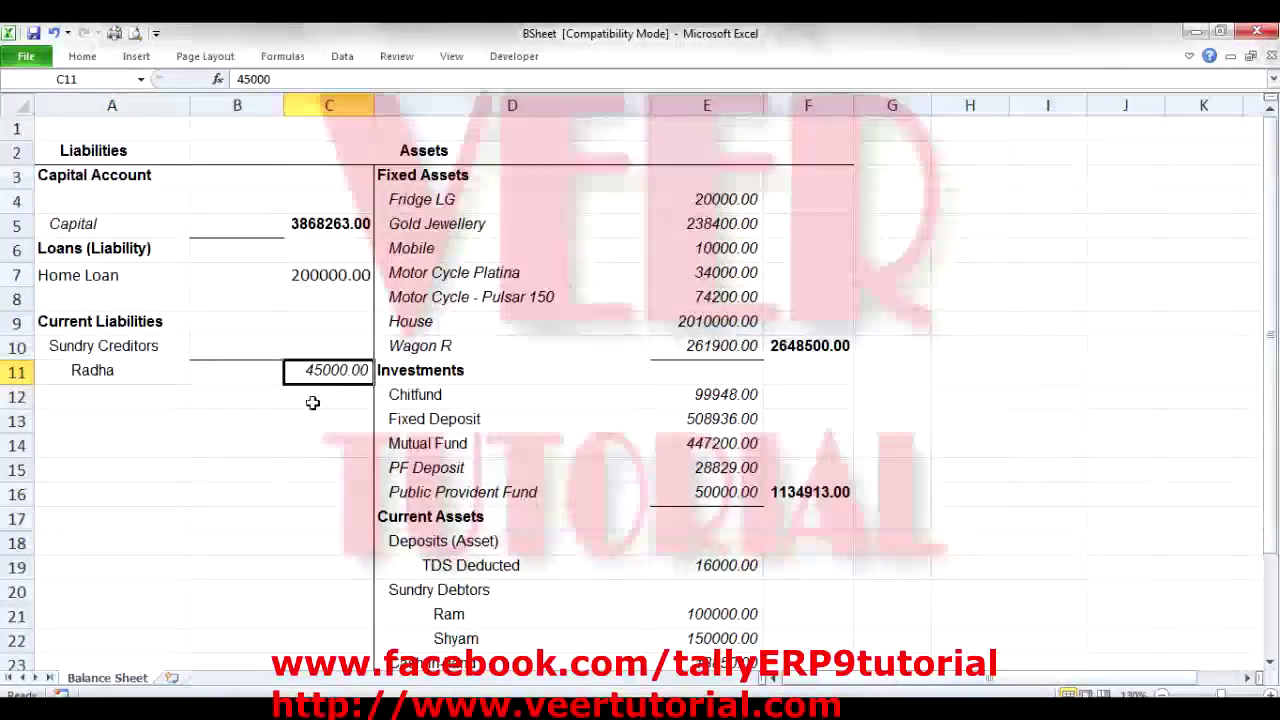
Compare the Capital formula in C5 with the liabilities total in C27 and the assets total in F27.
click(310, 223)
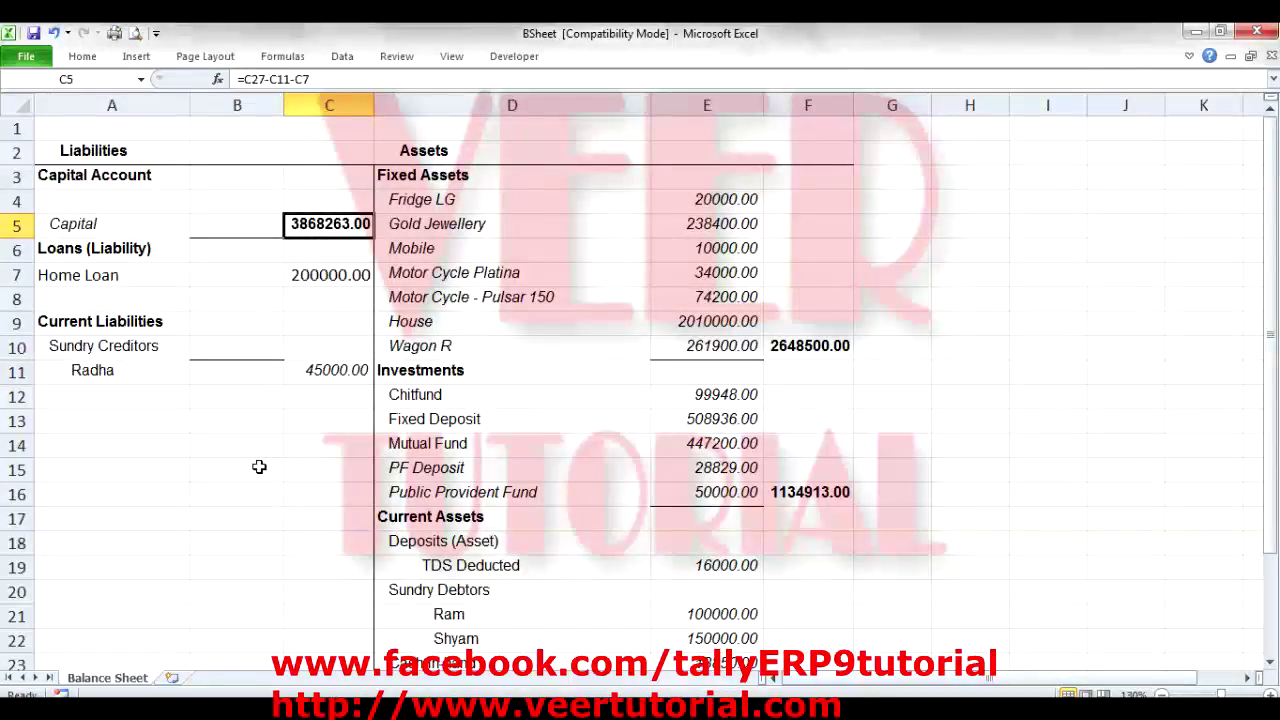
scroll(259, 467, down, 3)
click(317, 541)
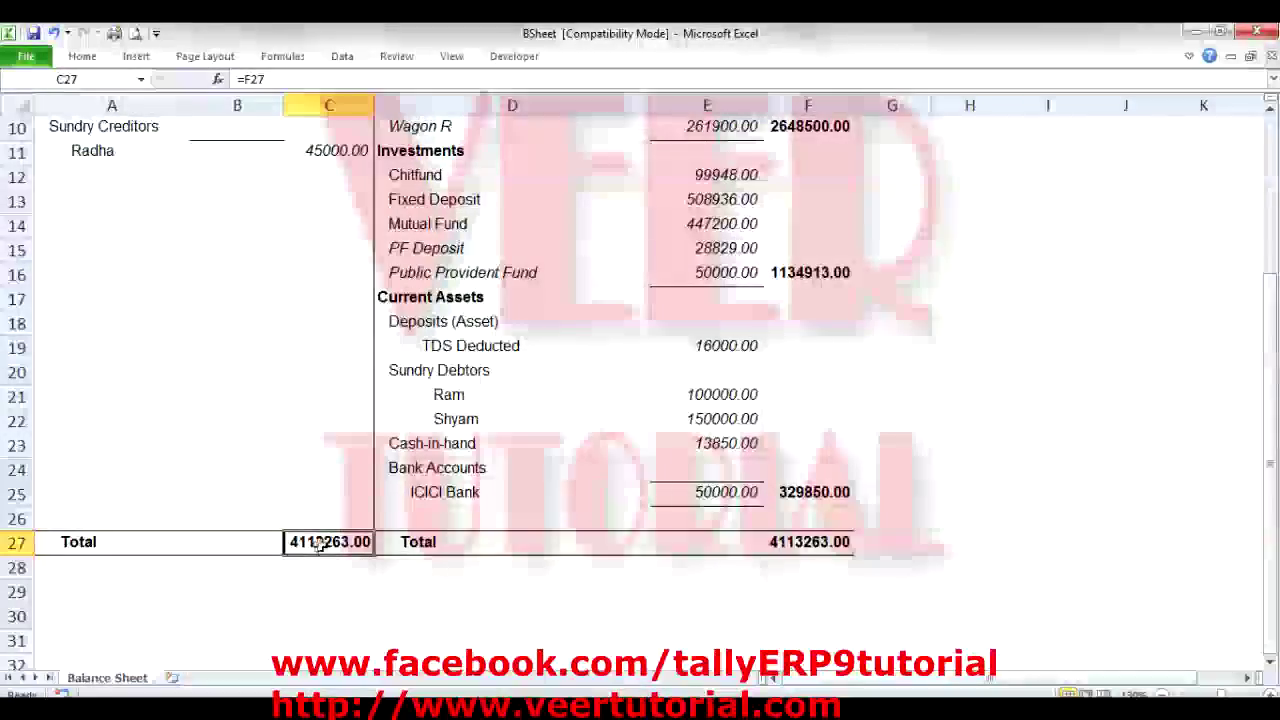
scroll(320, 566, up, 2)
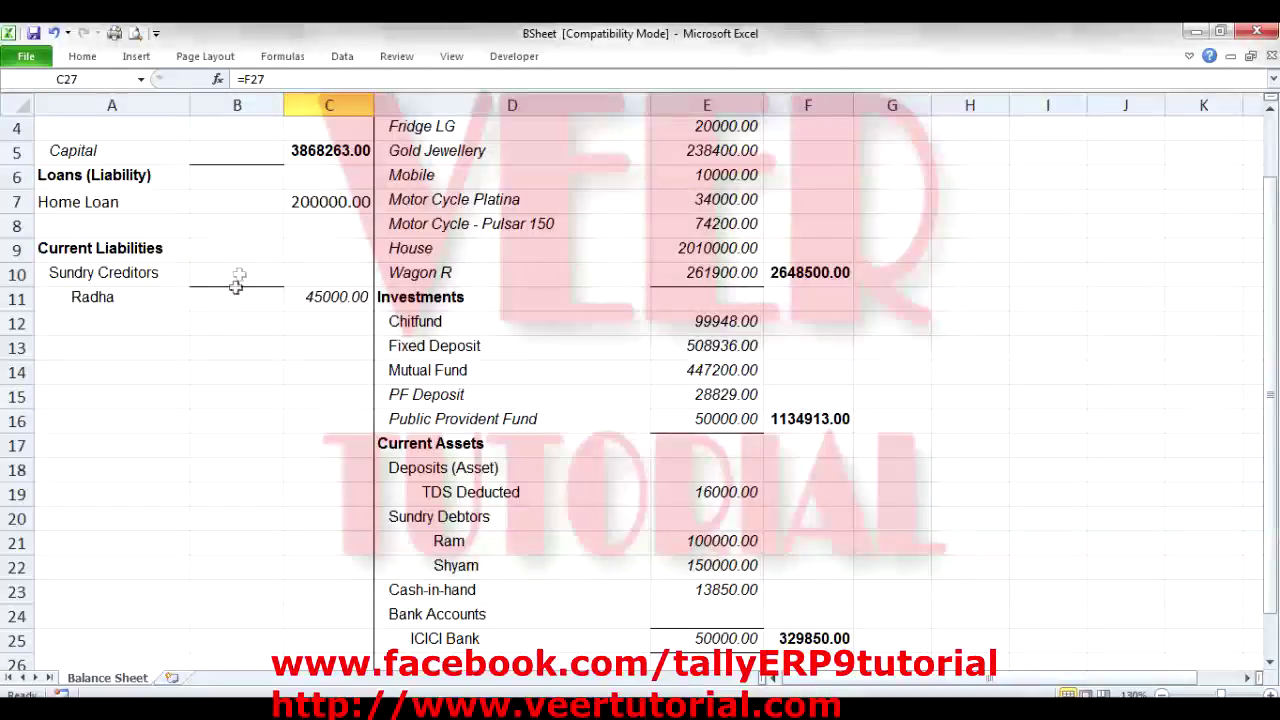
scroll(302, 405, up, 1)
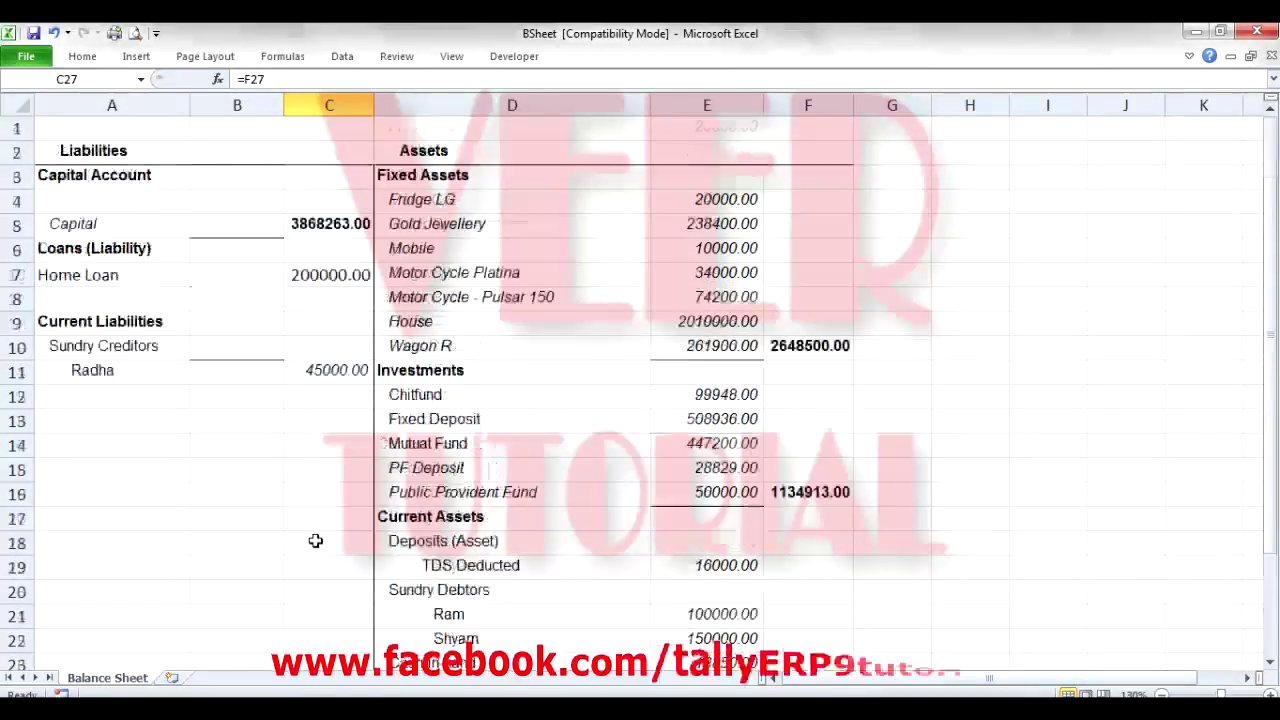
click(320, 226)
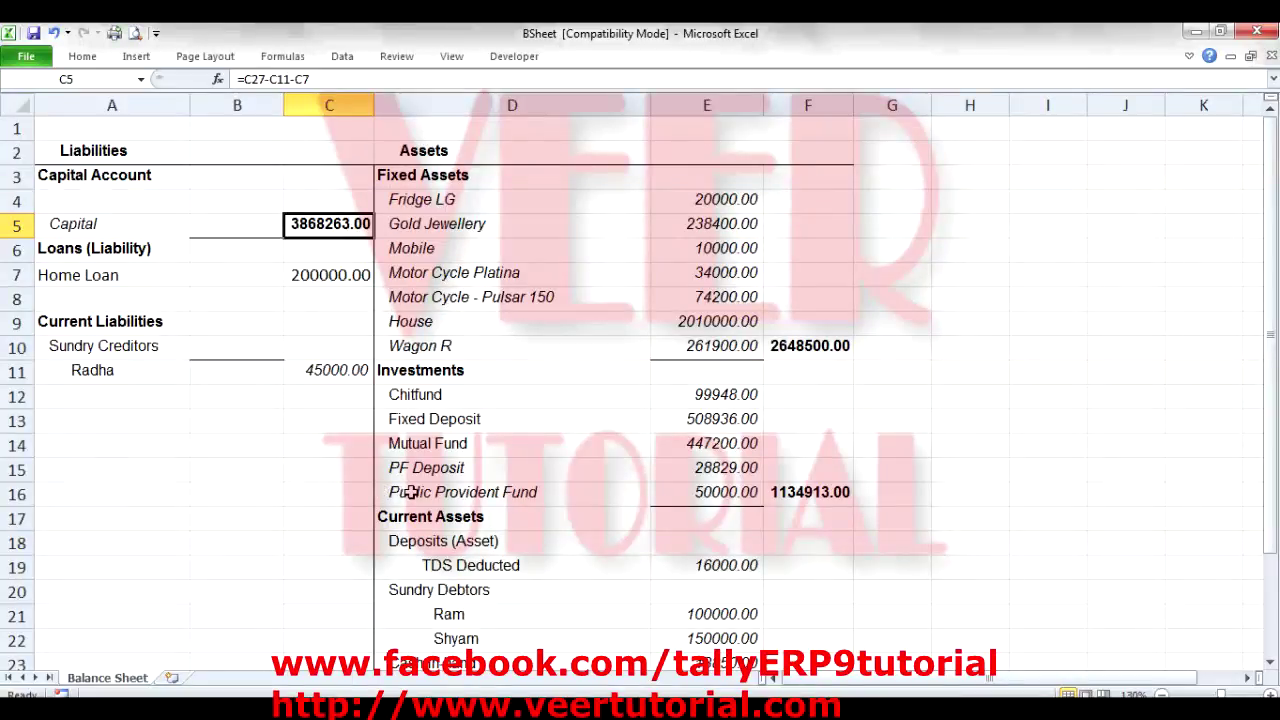
scroll(257, 503, down, 4)
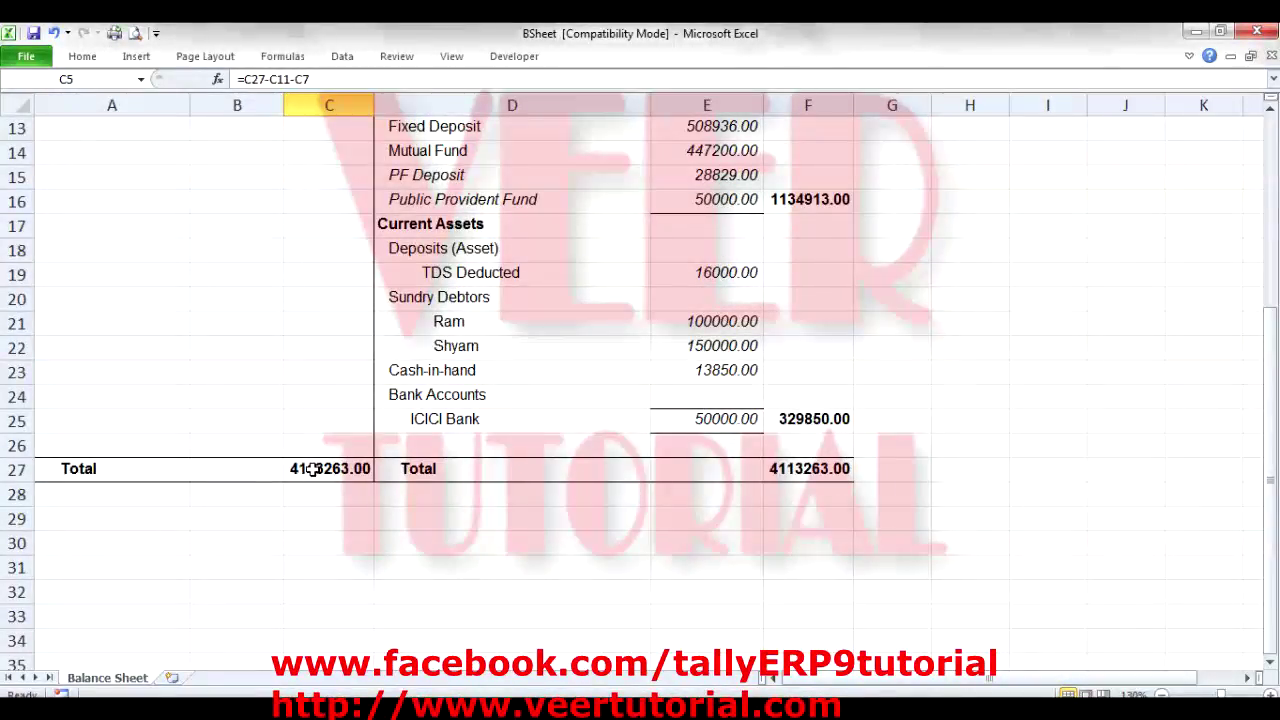
click(312, 470)
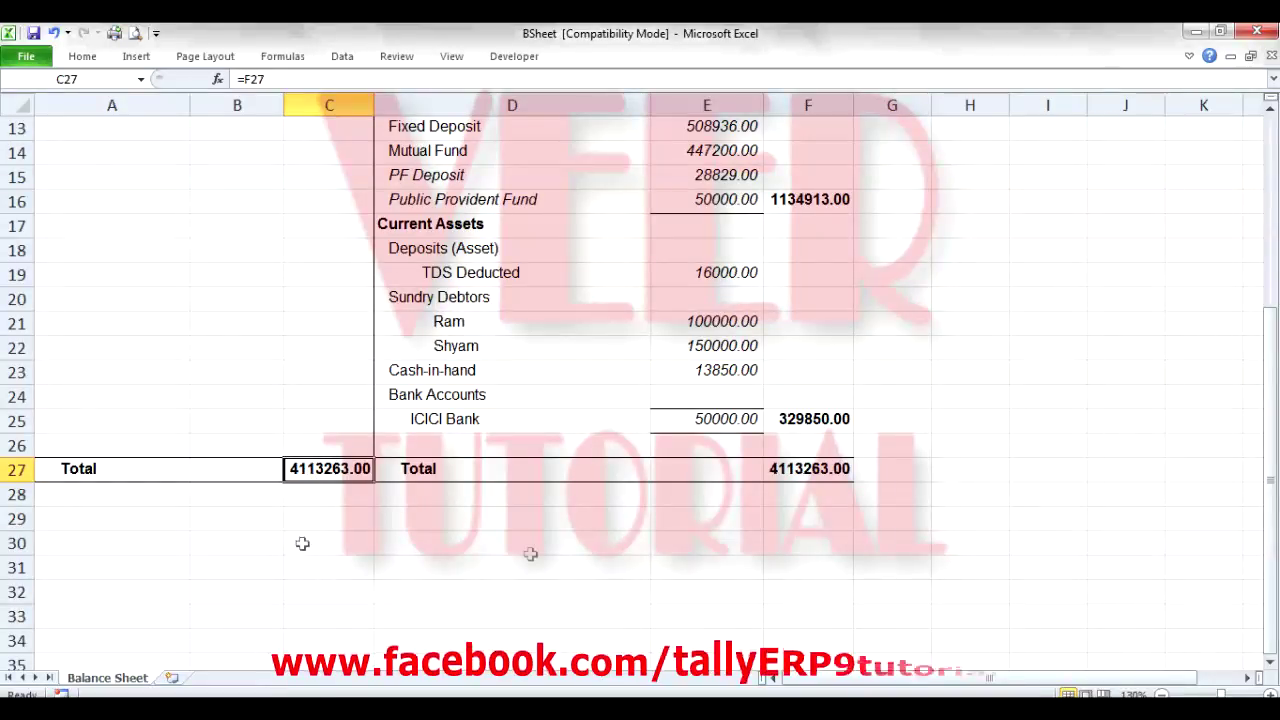
click(820, 477)
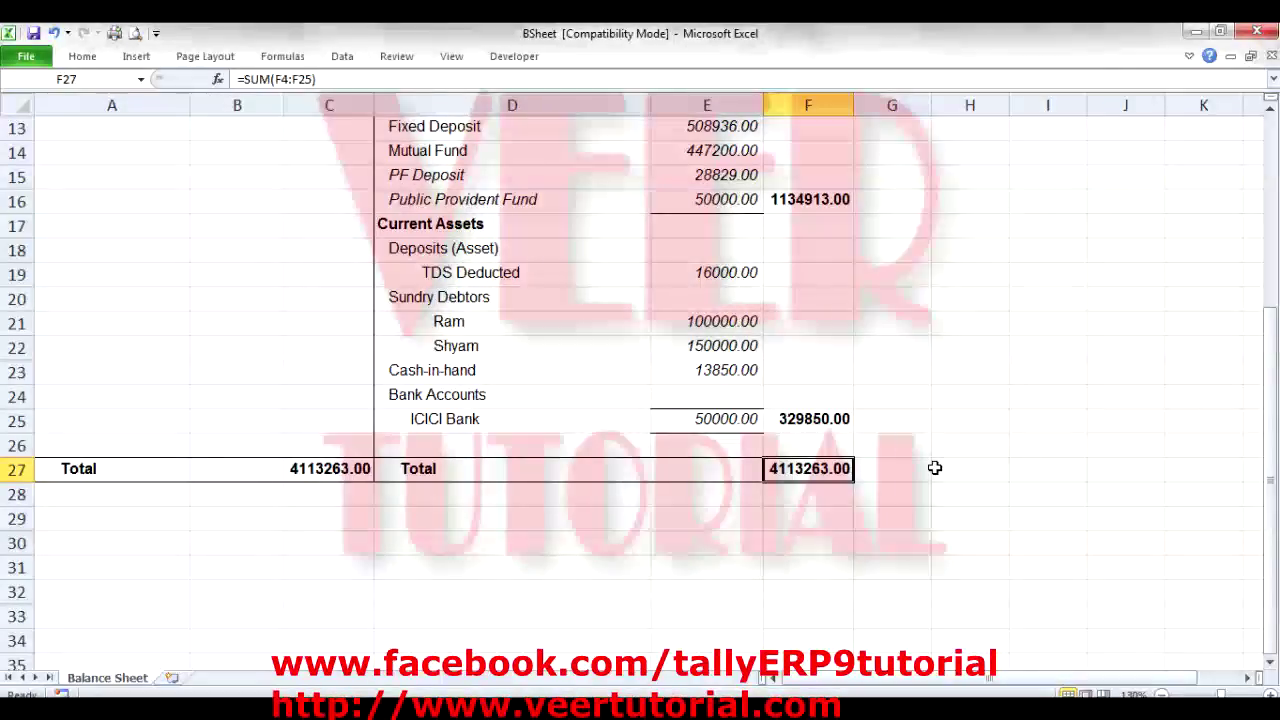
scroll(930, 480, up, 1)
scroll(922, 496, up, 1)
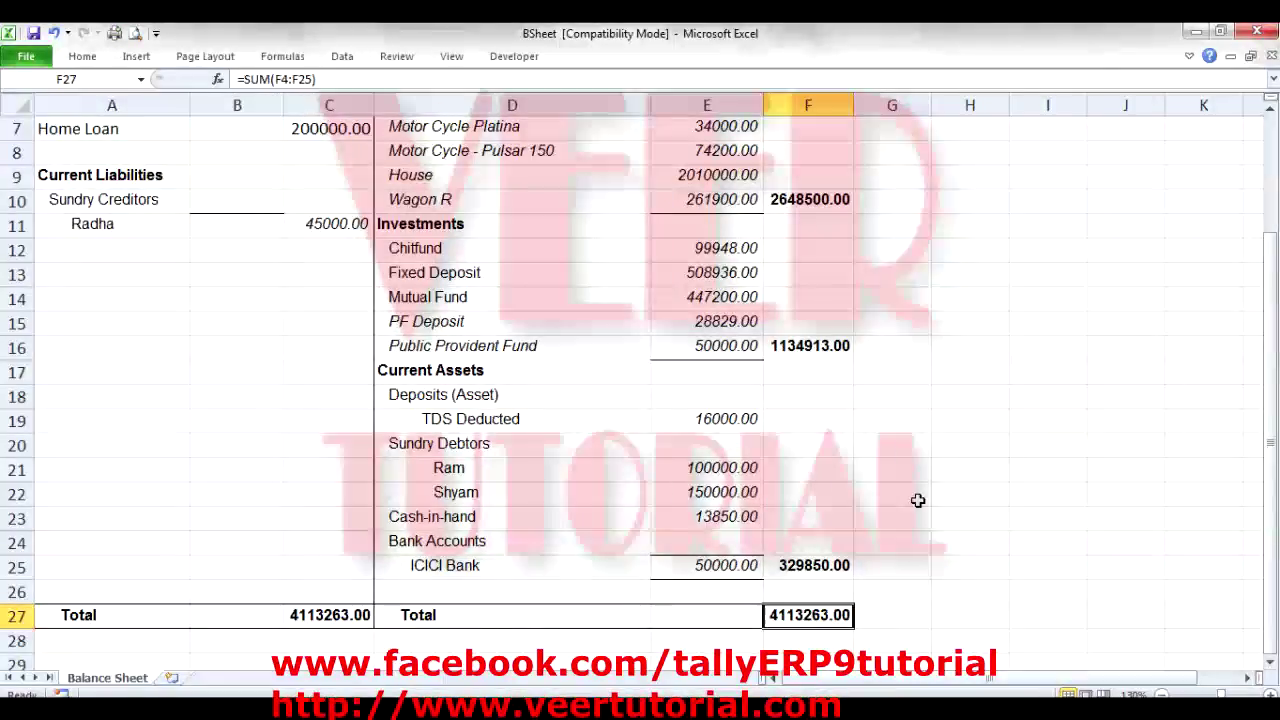
scroll(918, 500, up, 1)
scroll(918, 500, up, 1)
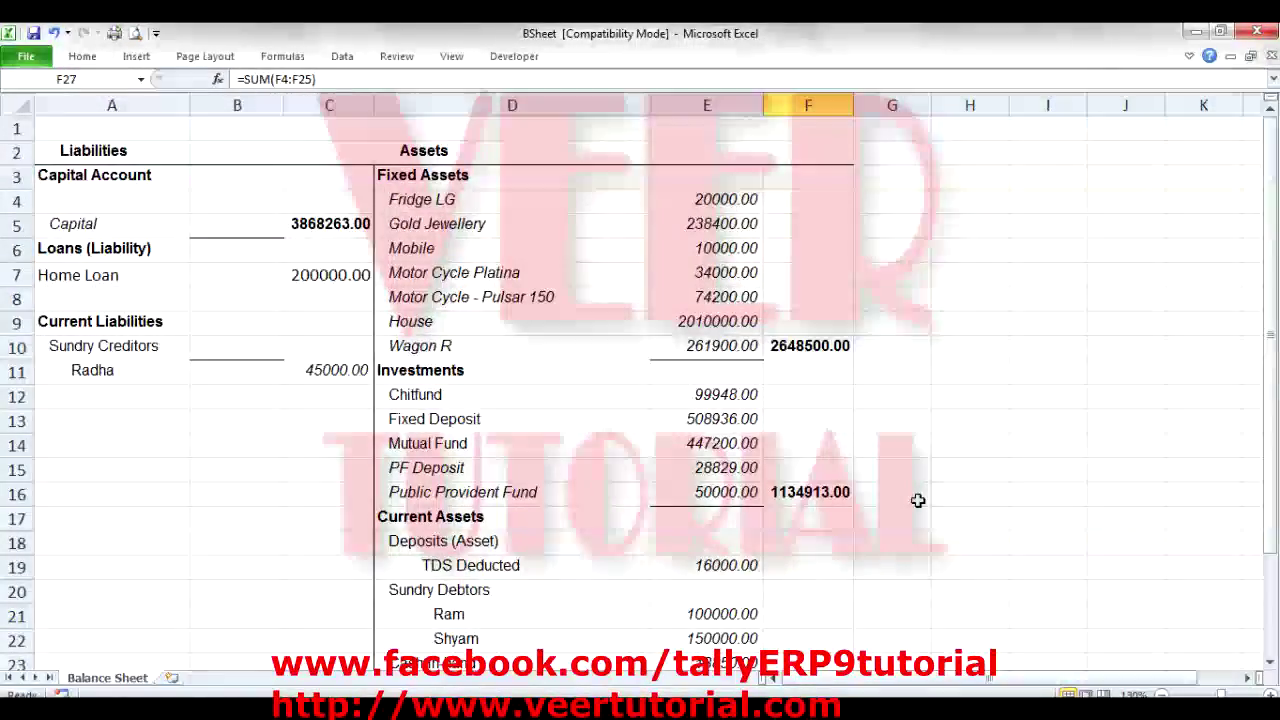